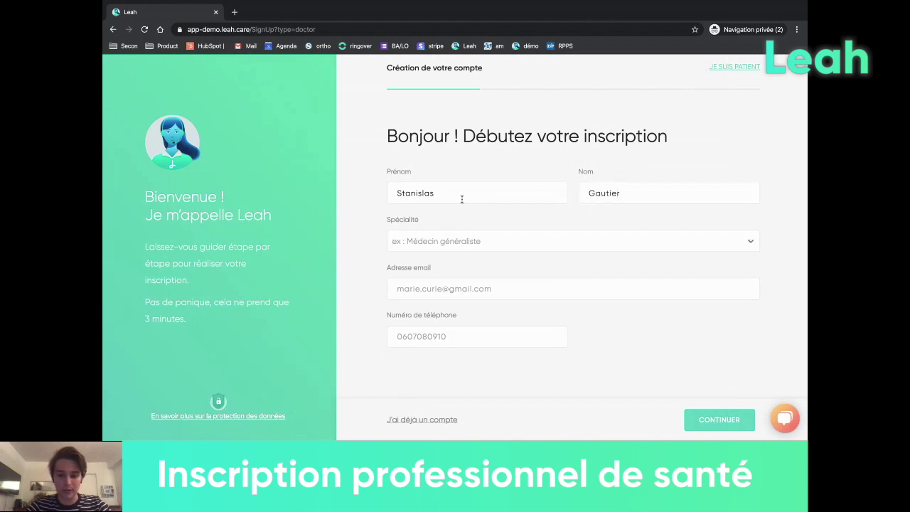
# - Choose Généraliste as the specialty, enter the e-mail address and phone number, and continue
pyautogui.write('gen')
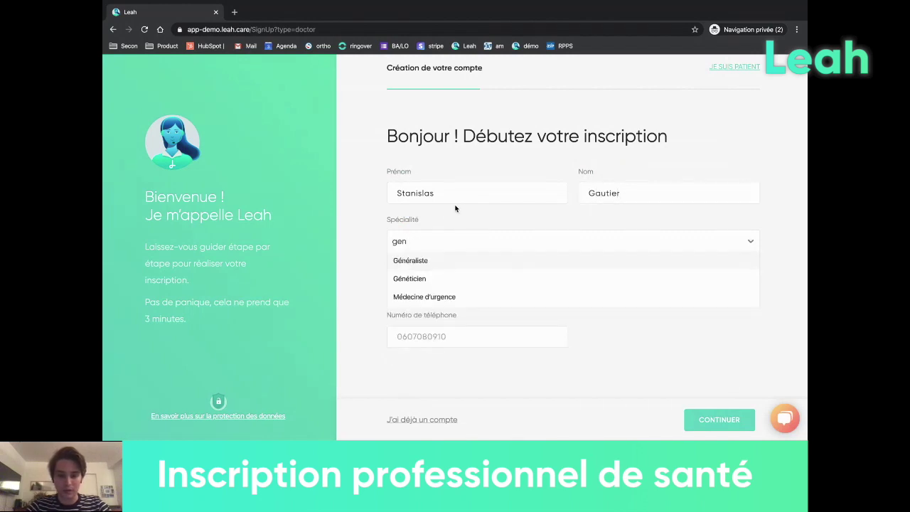
pyautogui.click(425, 261)
pyautogui.click(426, 288)
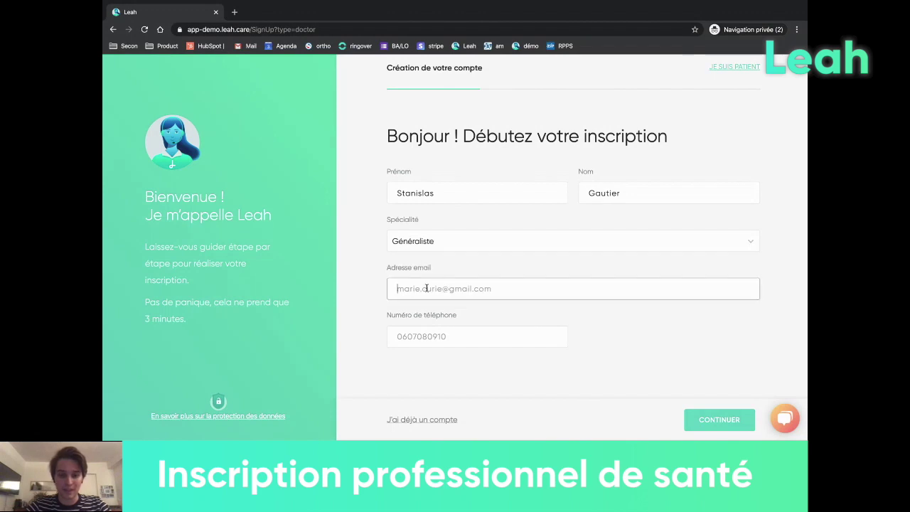
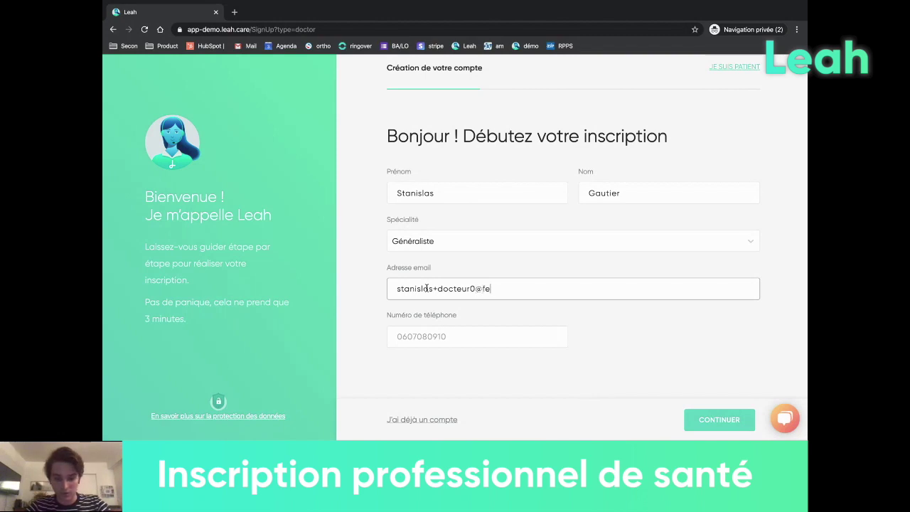
pyautogui.click(403, 329)
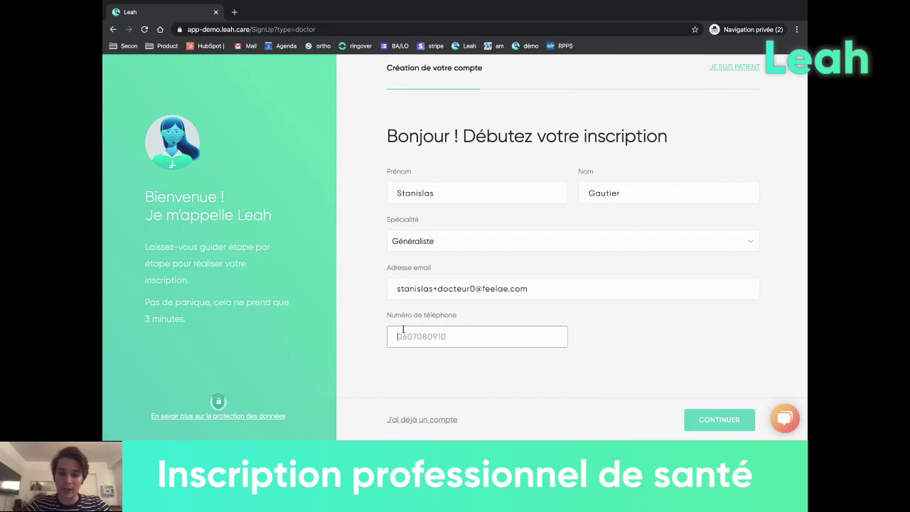
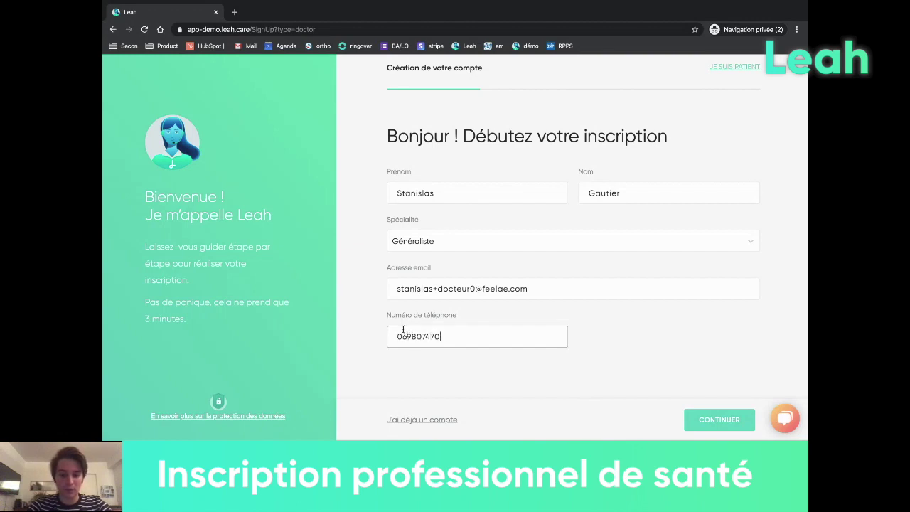
pyautogui.click(696, 419)
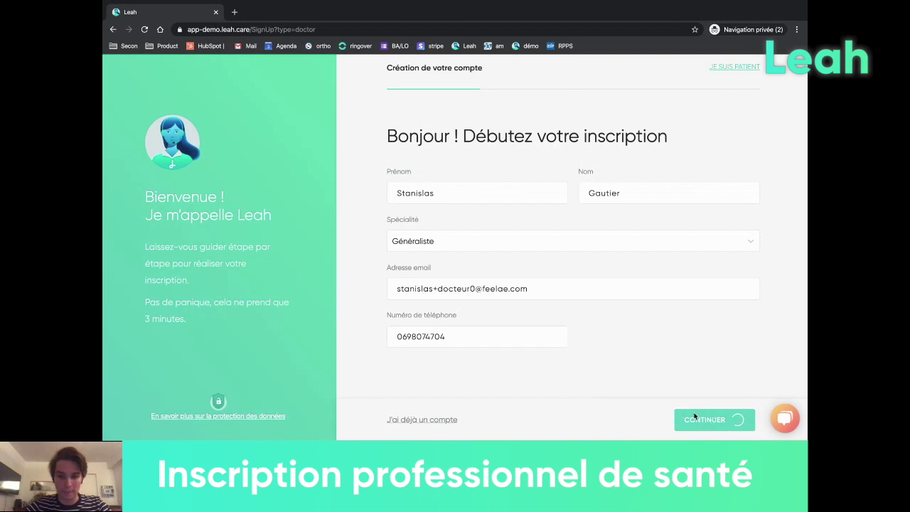
# - Enter the professional RPPS number and ADELI number, then submit them
pyautogui.click(455, 221)
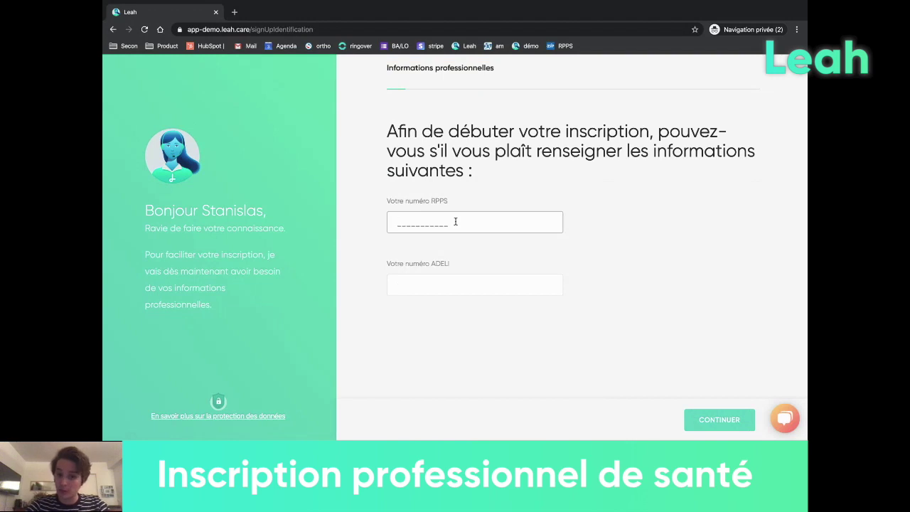
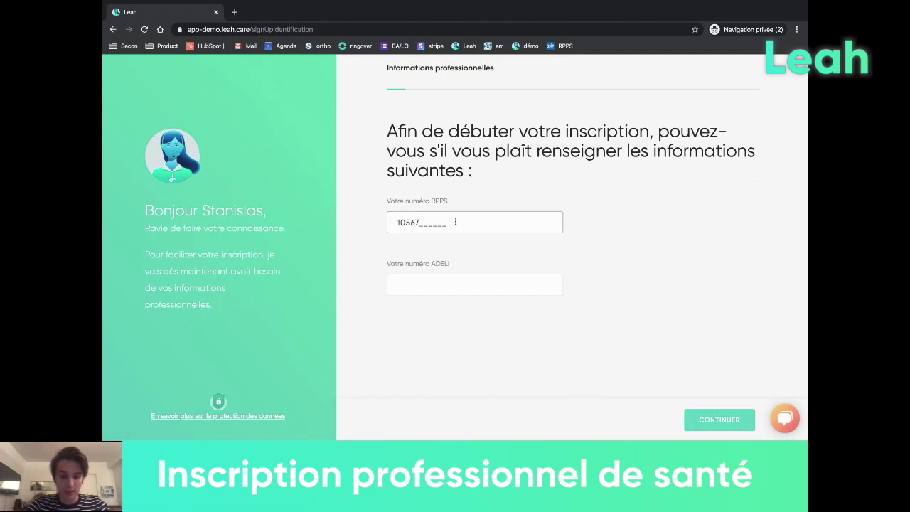
pyautogui.click(421, 287)
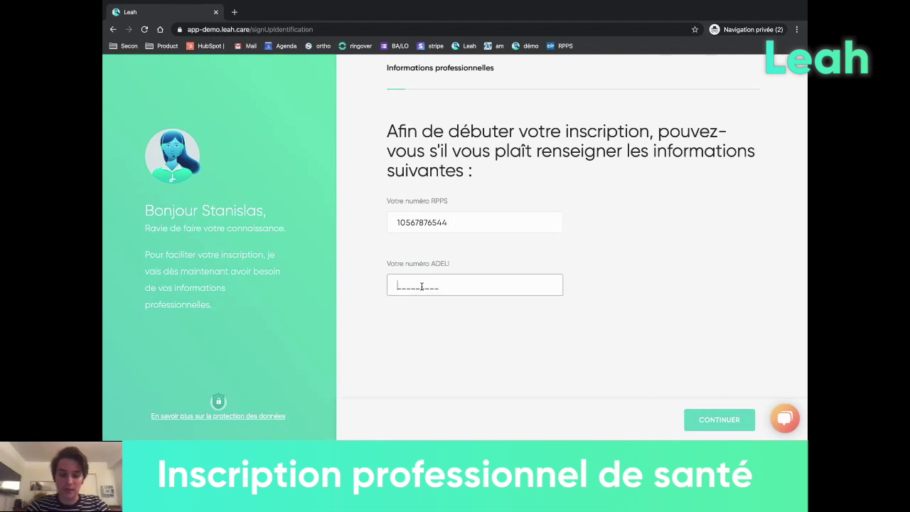
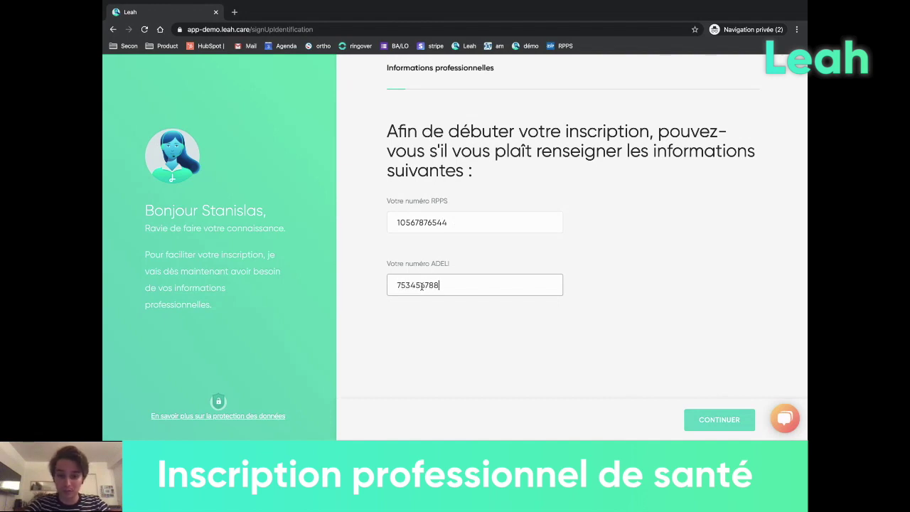
pyautogui.click(719, 420)
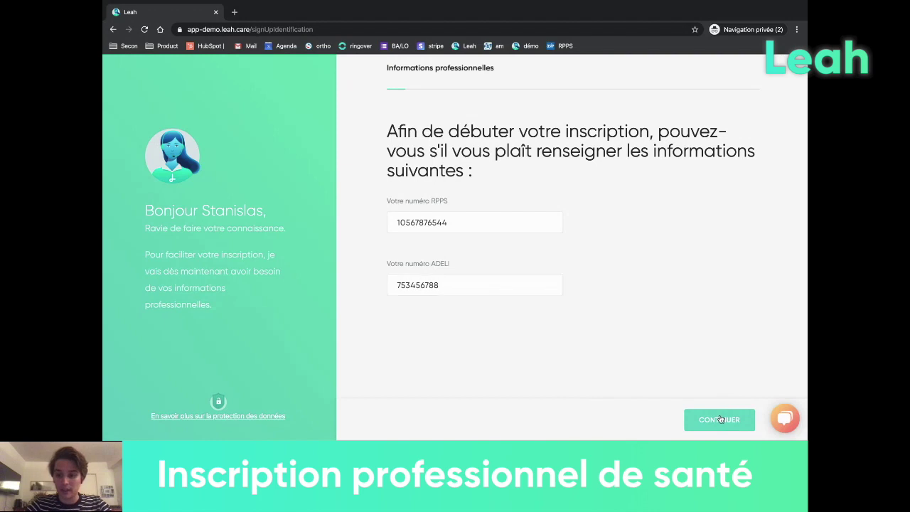
# - Type the account password and its confirmation with both fields revealed, then submit
pyautogui.click(464, 201)
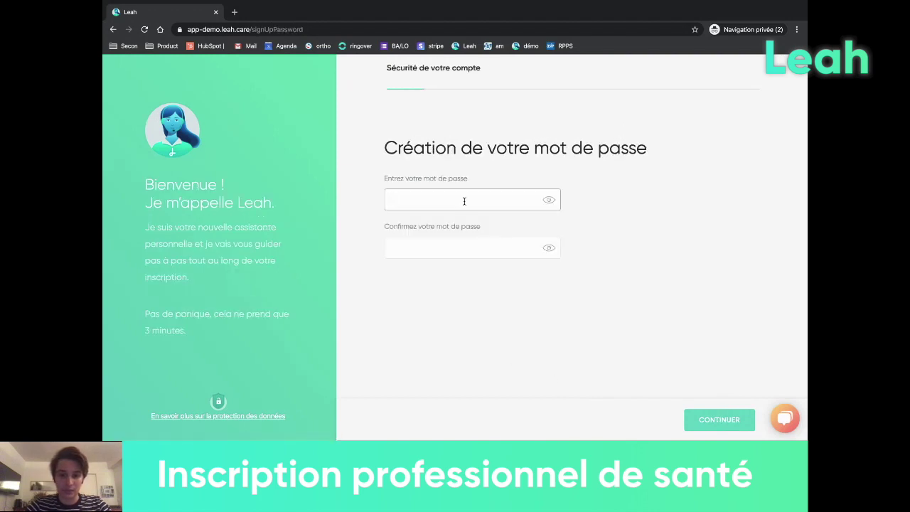
pyautogui.press('BackSpace')
pyautogui.press('BackSpace')
pyautogui.press('BackSpace')
pyautogui.press('BackSpace')
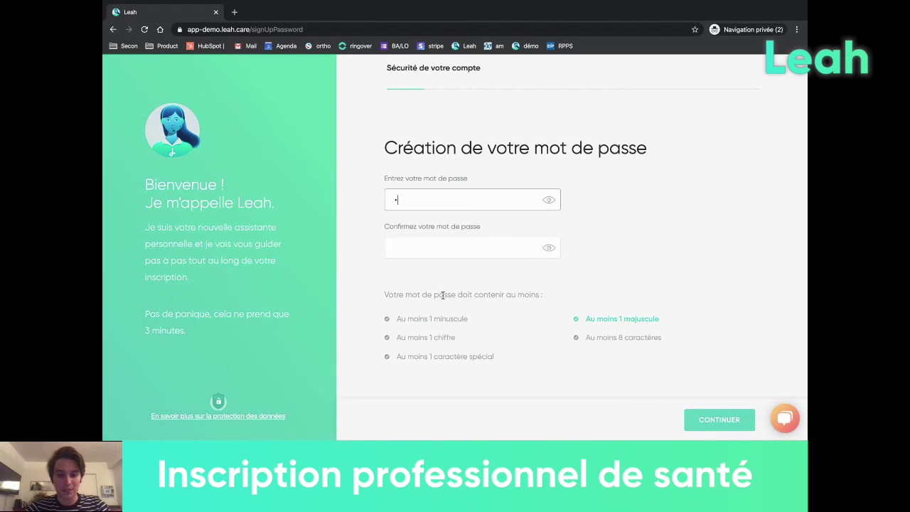
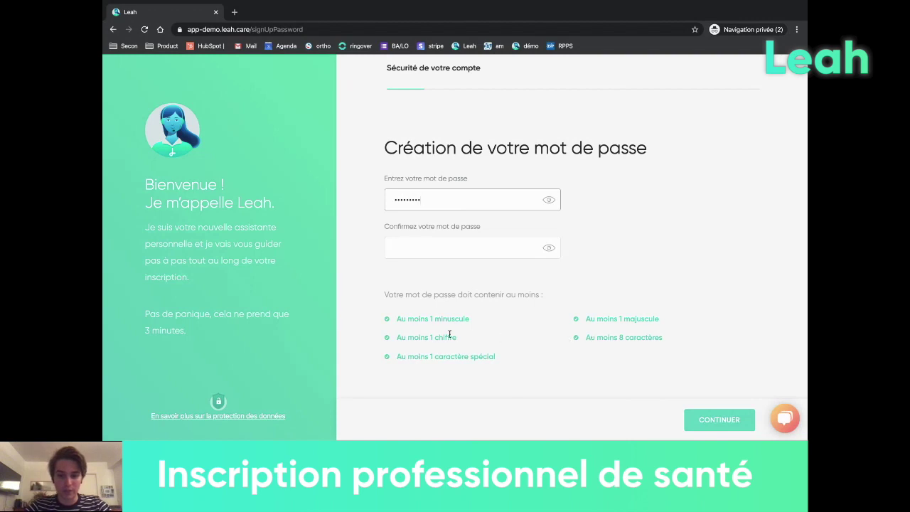
pyautogui.click(549, 199)
pyautogui.click(549, 248)
pyautogui.click(497, 249)
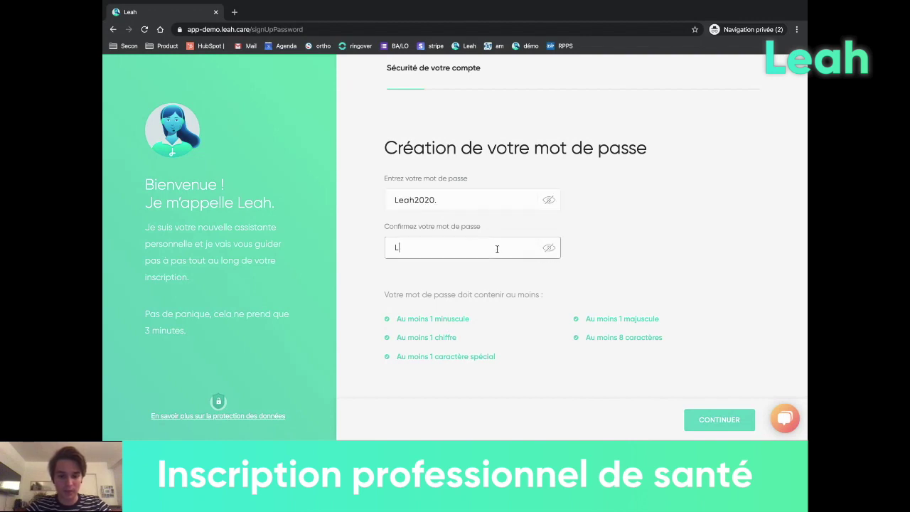
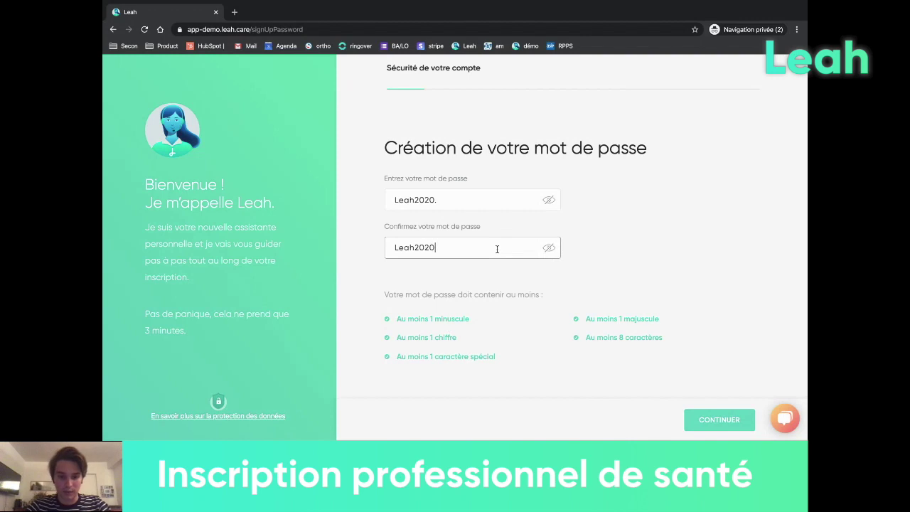
pyautogui.click(703, 420)
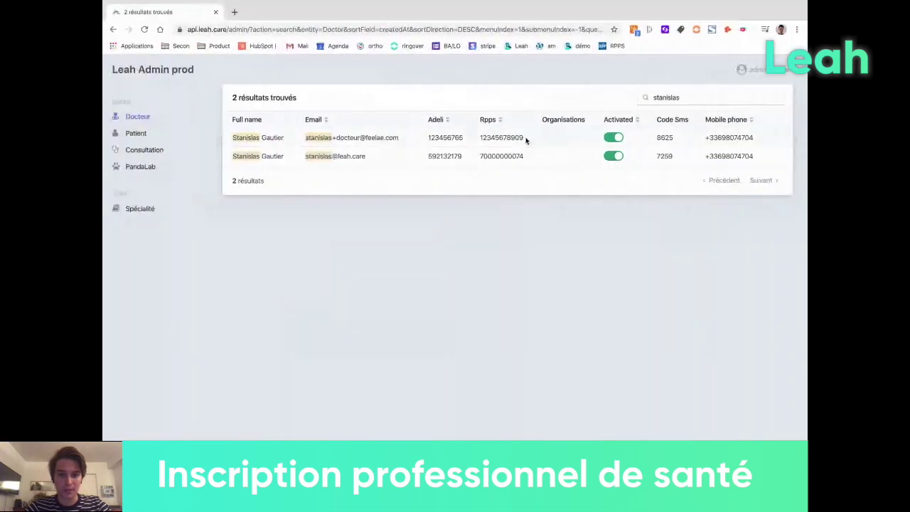
# - Enter the four-digit SMS security code and submit it
pyautogui.click(721, 100)
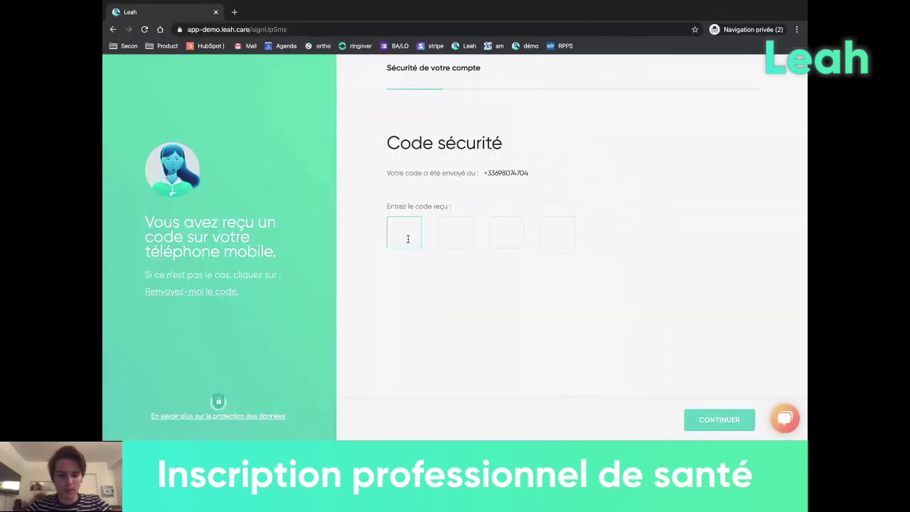
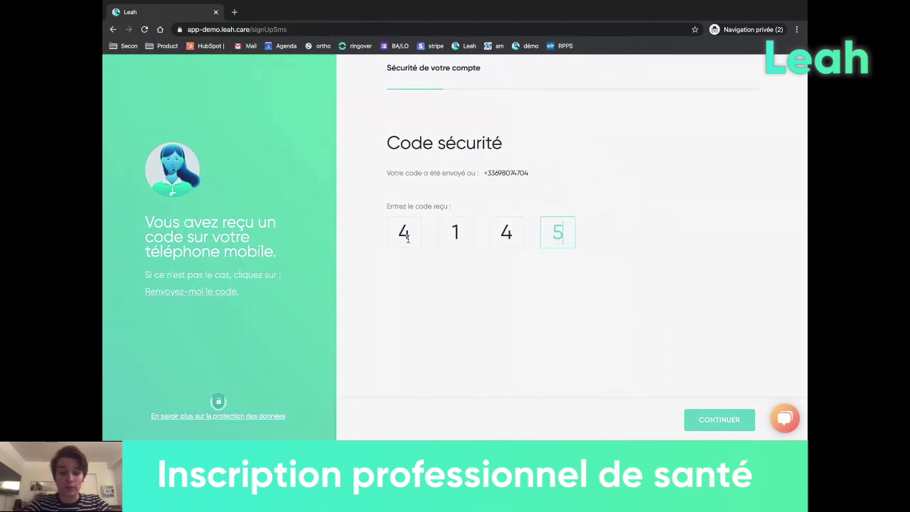
pyautogui.click(698, 421)
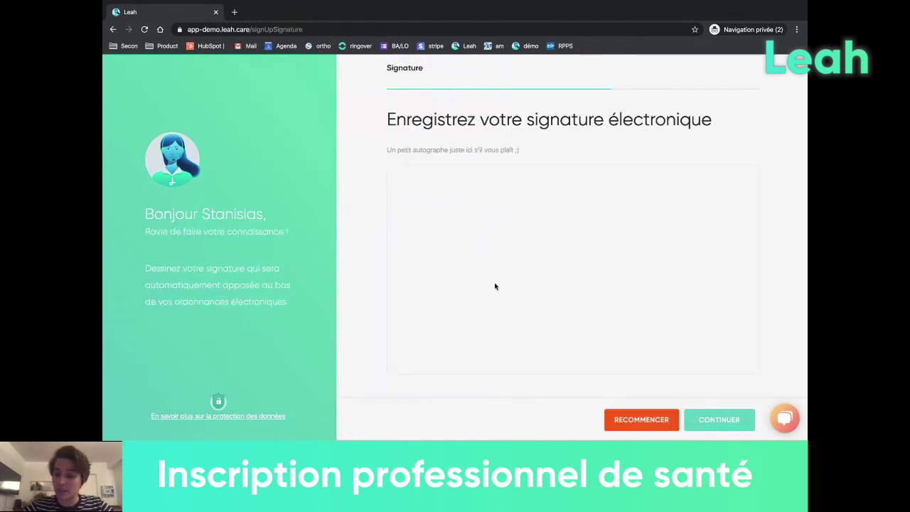
# - Draw a signature on the pad, clear and redraw it, then submit it
pyautogui.moveTo(484, 289); pyautogui.dragTo(512, 215)
pyautogui.moveTo(577, 232)
pyautogui.mouseDown()
pyautogui.moveTo(579, 274)
pyautogui.moveTo(662, 273)
pyautogui.mouseUp()
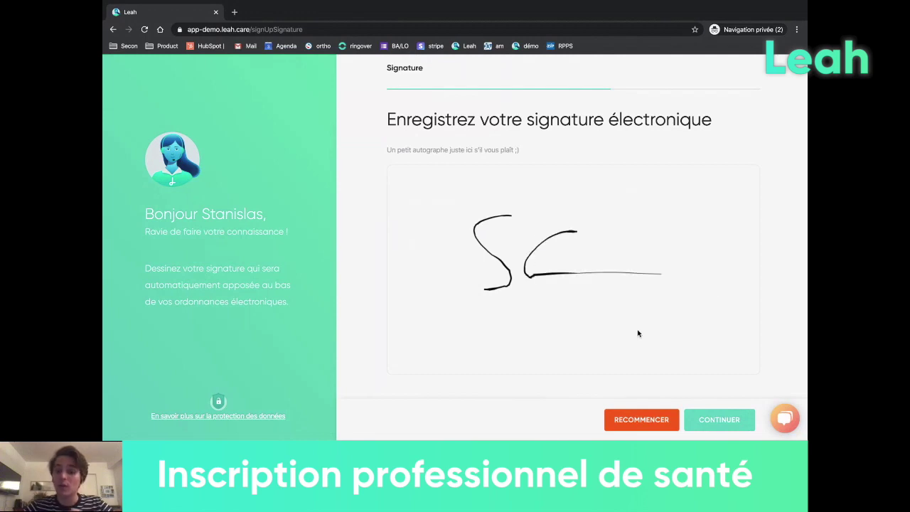
pyautogui.click(645, 419)
pyautogui.moveTo(496, 278)
pyautogui.mouseDown()
pyautogui.moveTo(576, 200)
pyautogui.moveTo(569, 230)
pyautogui.moveTo(669, 253)
pyautogui.mouseUp()
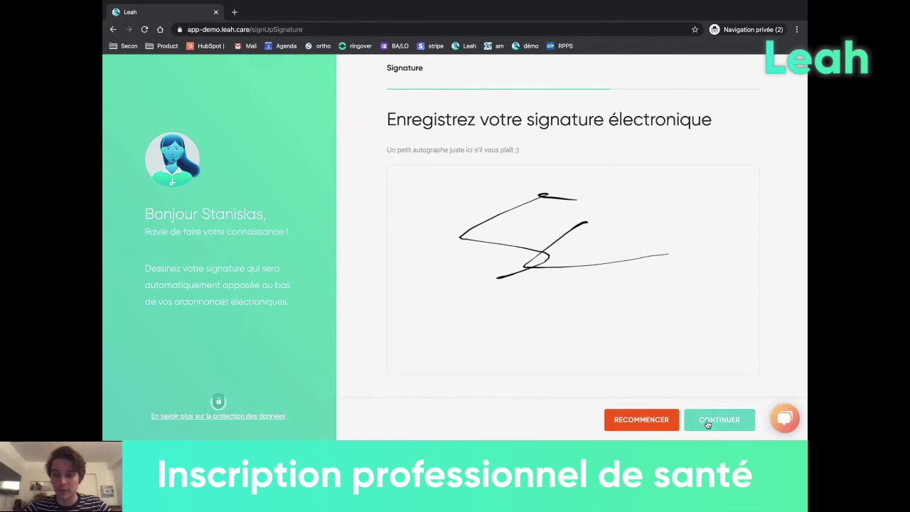
pyautogui.click(708, 425)
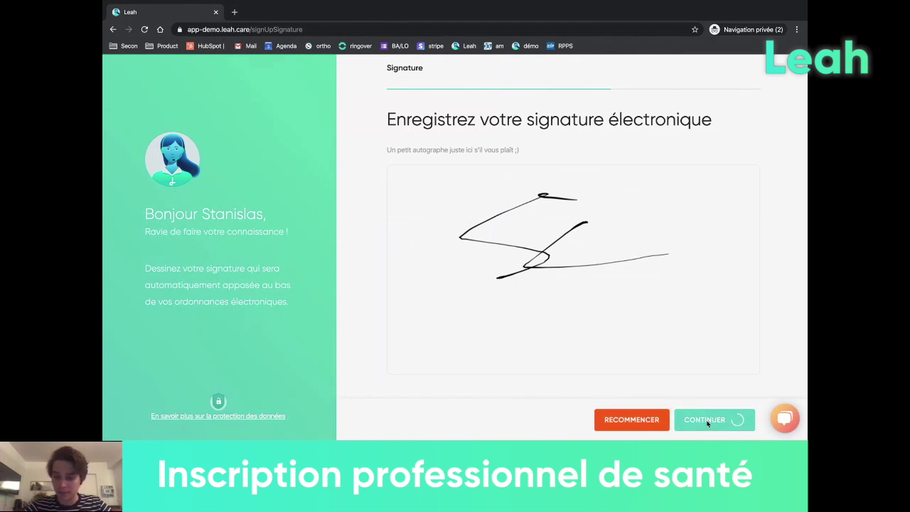
# - Enter the French bank IBAN in the payment form
pyautogui.click(499, 330)
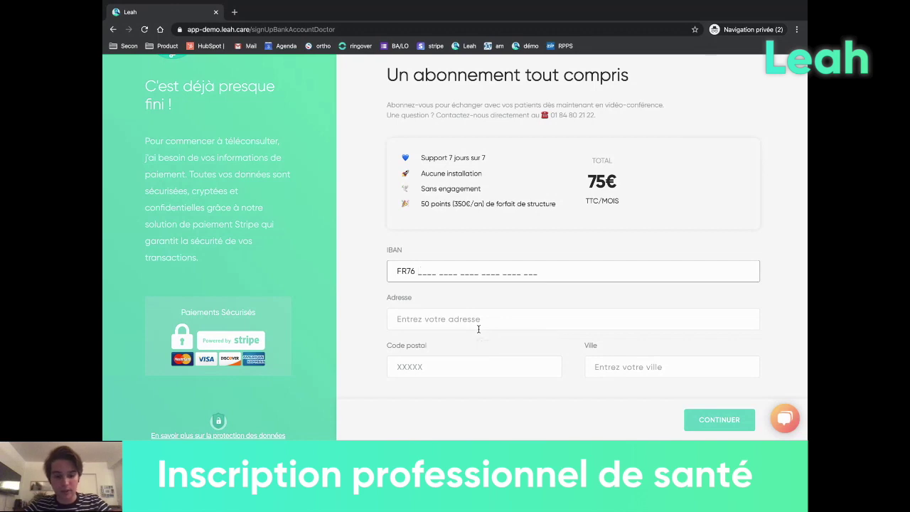
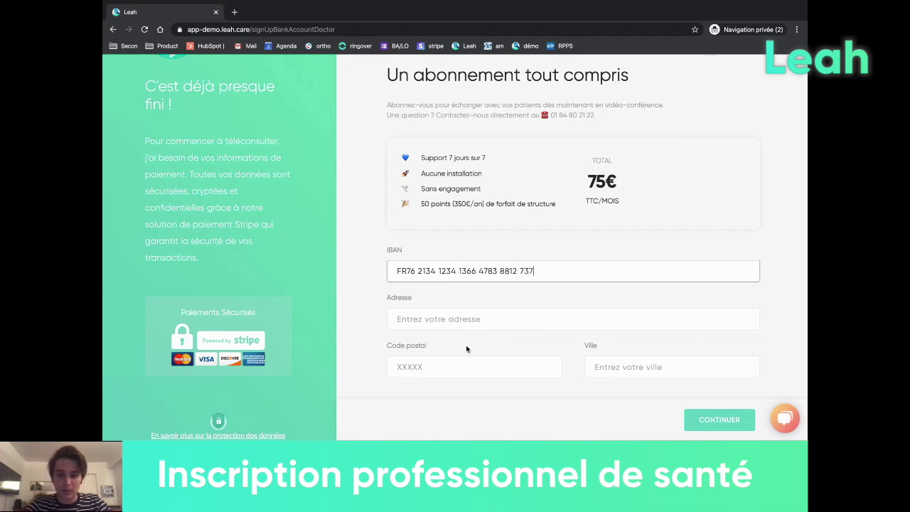
# - Fill in the street address, postcode and city, then submit the payment details
pyautogui.click(433, 318)
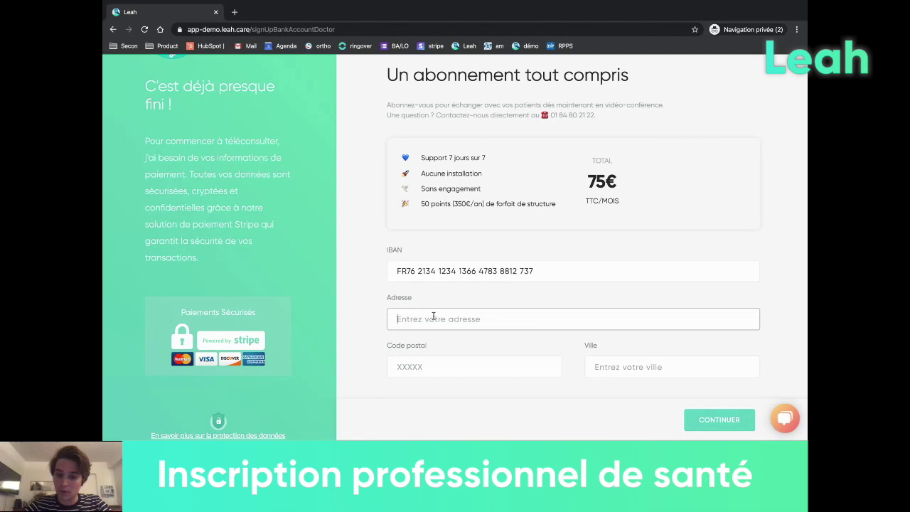
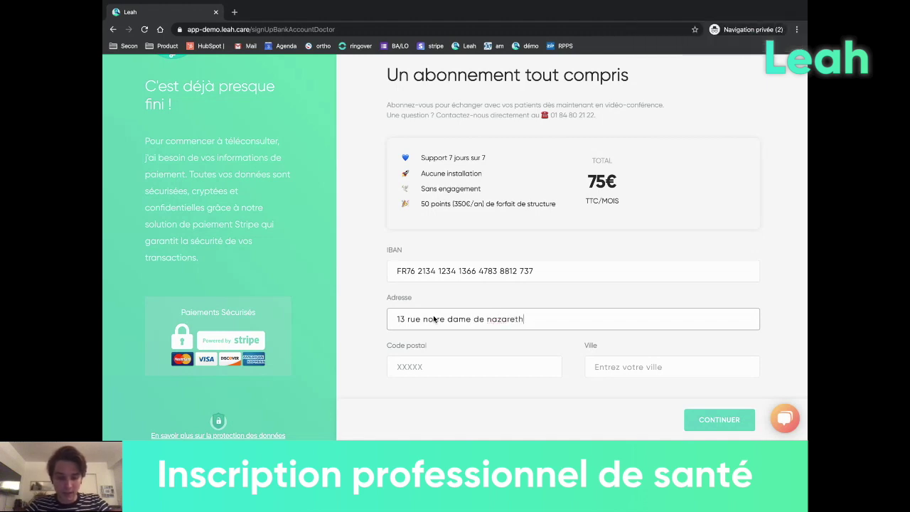
pyautogui.click(427, 367)
pyautogui.write('75003')
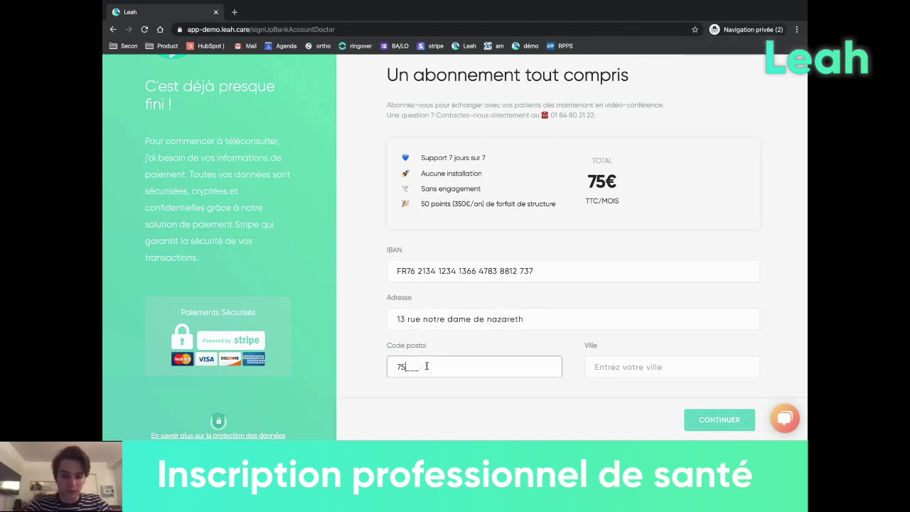
pyautogui.click(648, 365)
pyautogui.write('N')
pyautogui.press('BackSpace')
pyautogui.write('Paris')
pyautogui.click(725, 425)
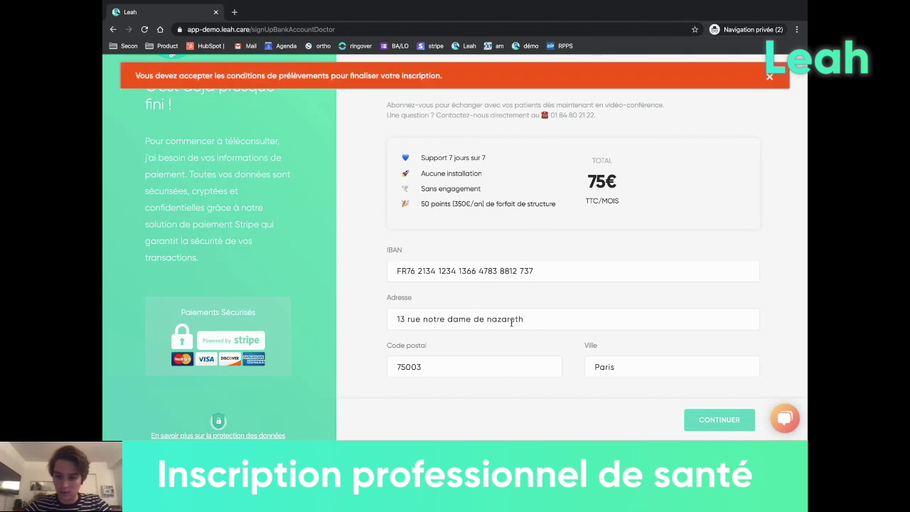
# - Open the direct-debit terms and scroll through them to the end
pyautogui.scroll(-1, 505, 277)
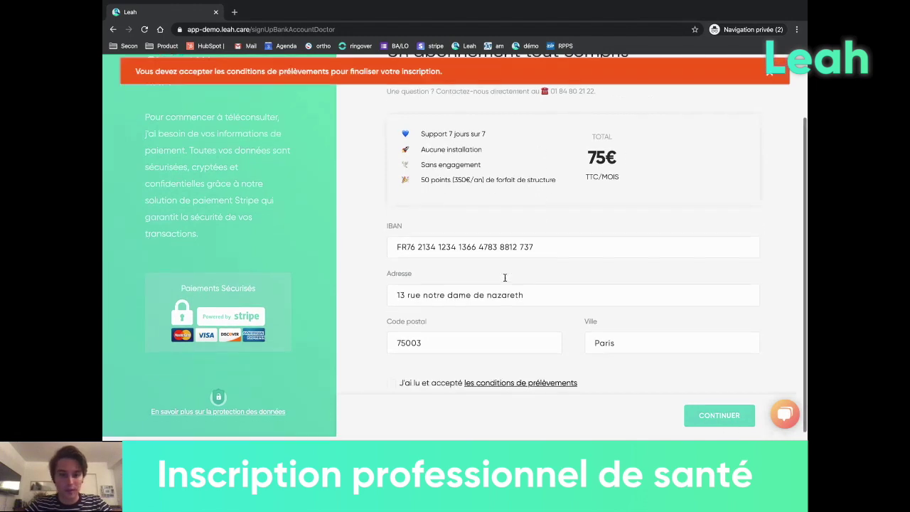
pyautogui.click(392, 386)
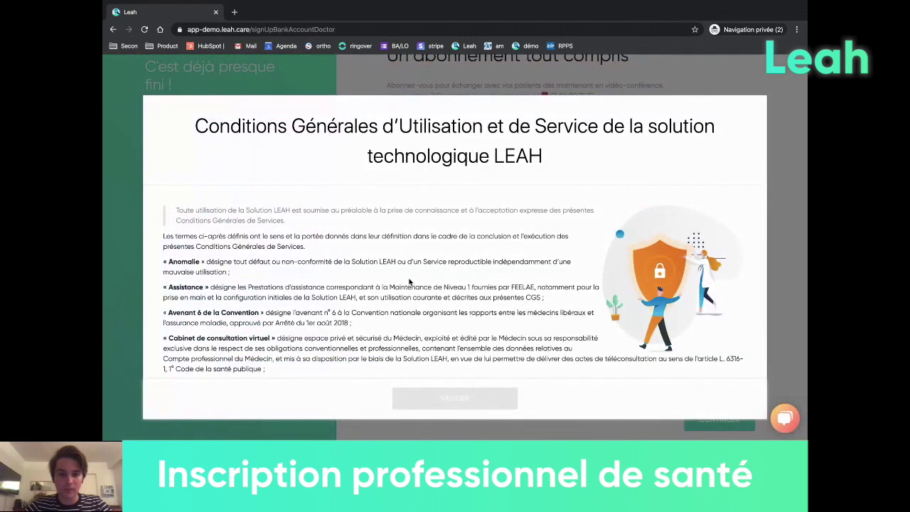
pyautogui.scroll(-10, 409, 282)
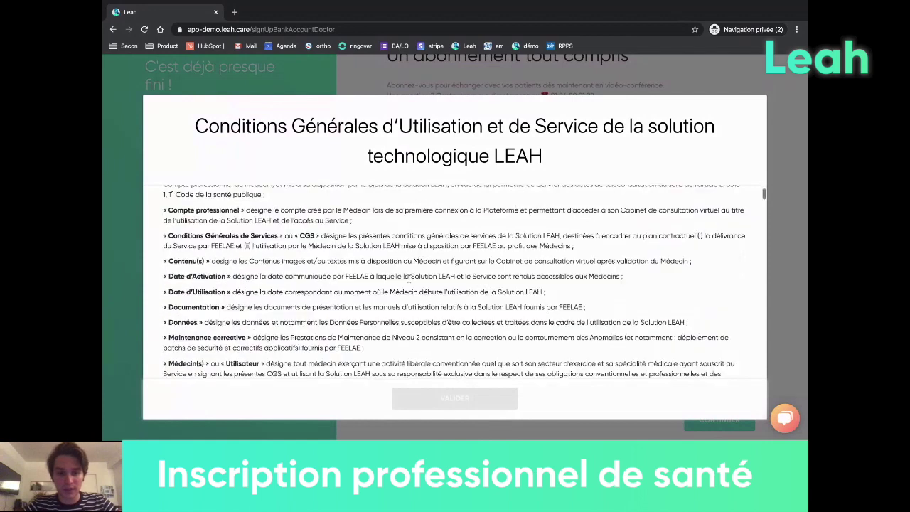
pyautogui.scroll(-10, 409, 281)
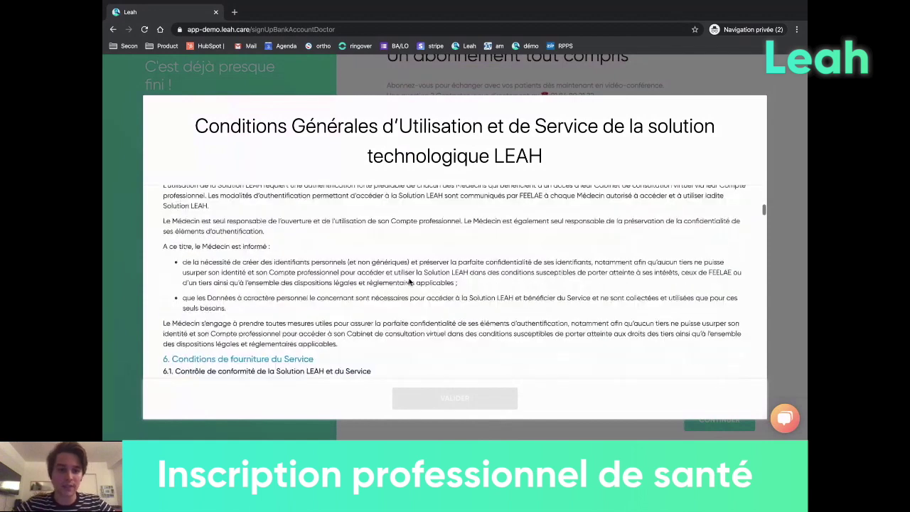
pyautogui.scroll(-5, 409, 281)
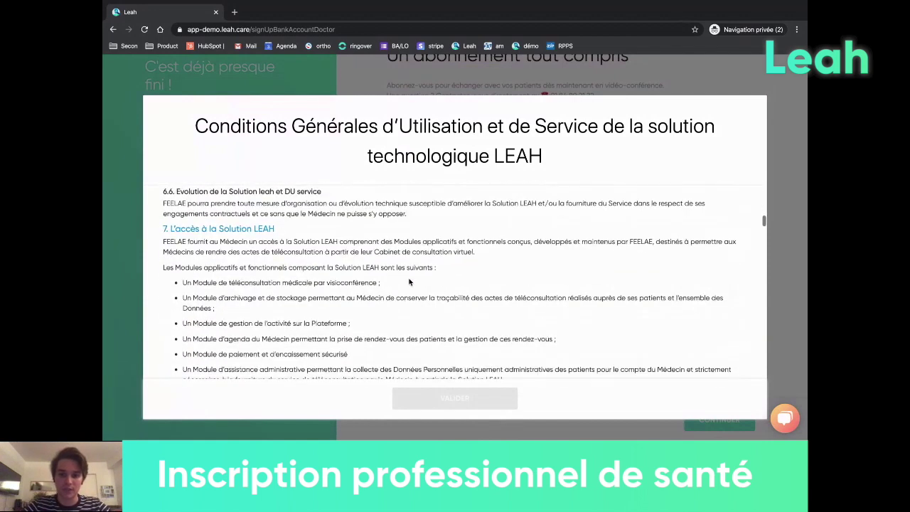
pyautogui.scroll(-20, 409, 282)
pyautogui.scroll(-20, 409, 281)
pyautogui.scroll(-20, 409, 282)
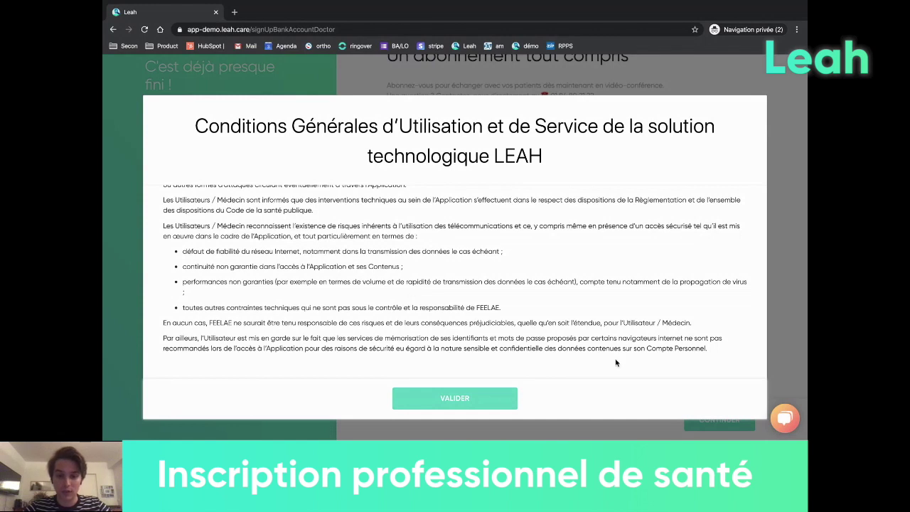
# - Validate the direct-debit terms so the agreement is ticked
pyautogui.click(785, 418)
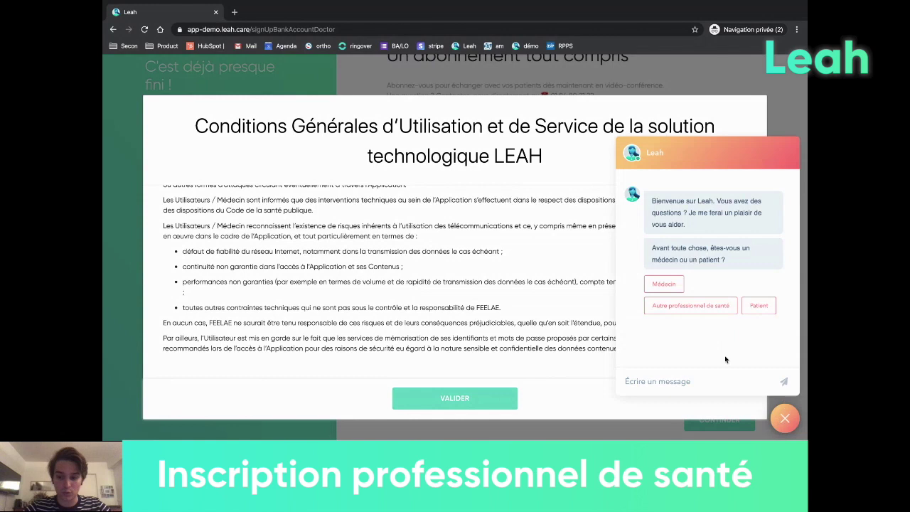
pyautogui.click(784, 420)
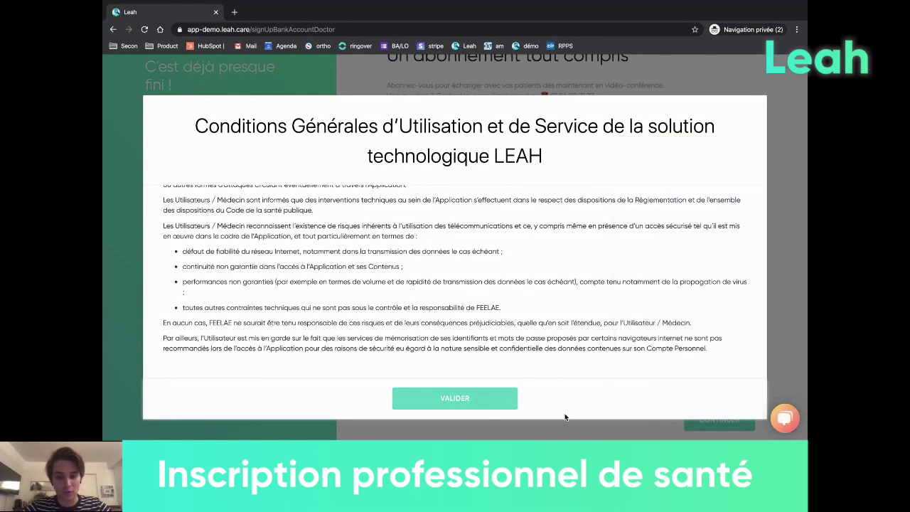
pyautogui.click(490, 403)
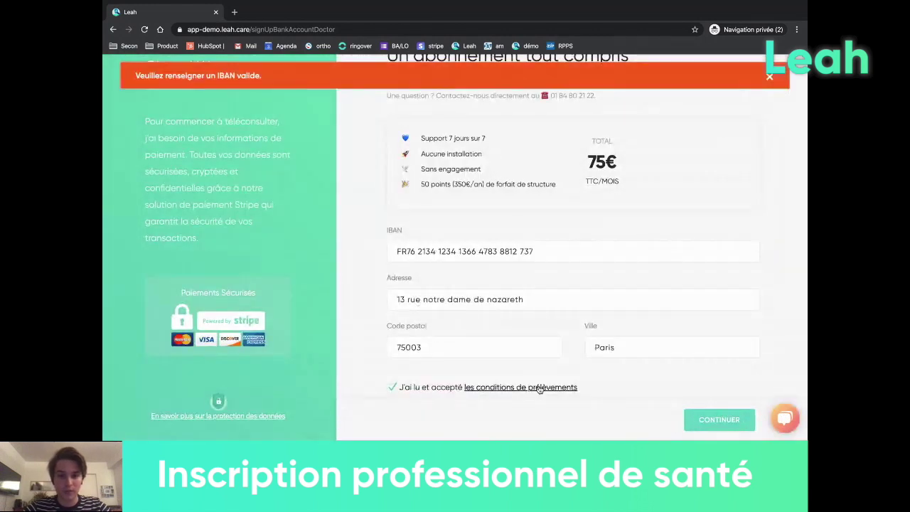
# - Check the IBAN field and dismiss the invalid-IBAN warning banner
pyautogui.click(557, 251)
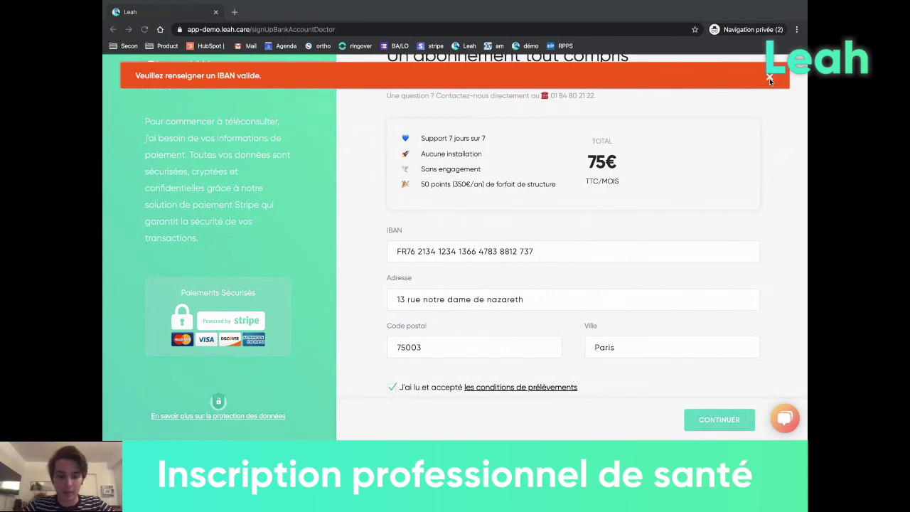
pyautogui.click(769, 78)
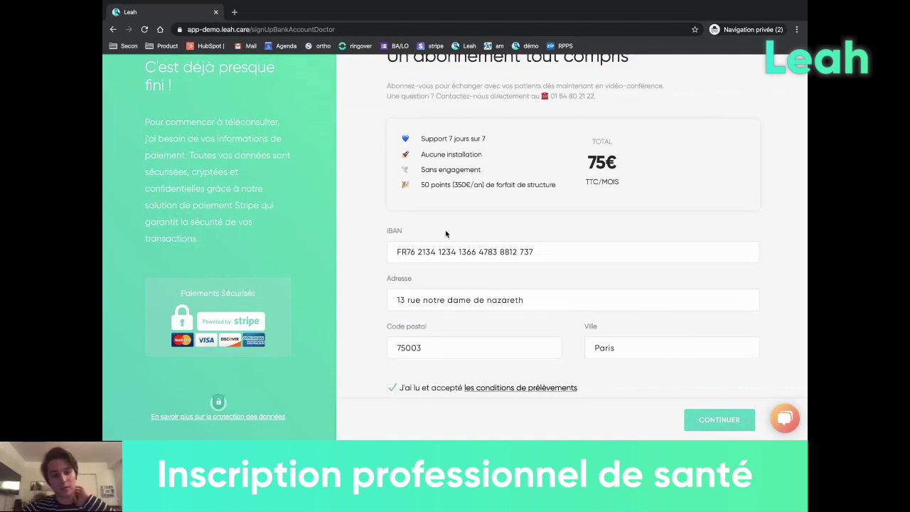
pyautogui.scroll(2, 445, 233)
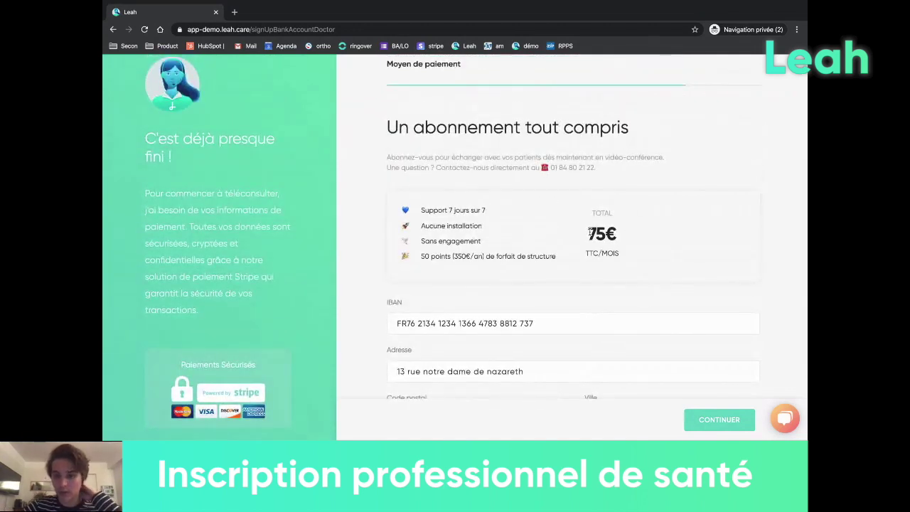